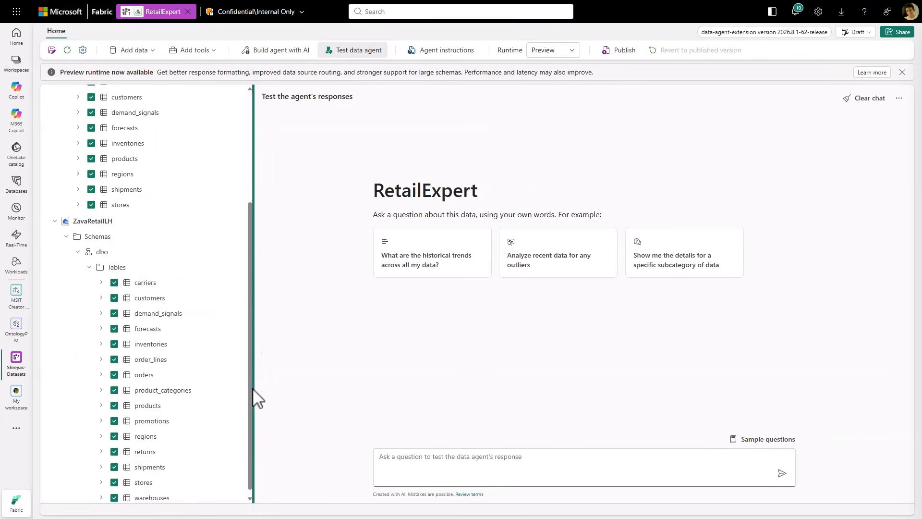
Step: Review the agent's data sources and its agent instructions, plus the ZavaRetailLH data source instructions and example queries, and close the opened pages
{"action": "left_click_drag", "start_coordinate": [250, 315], "coordinate": [252, 208]}
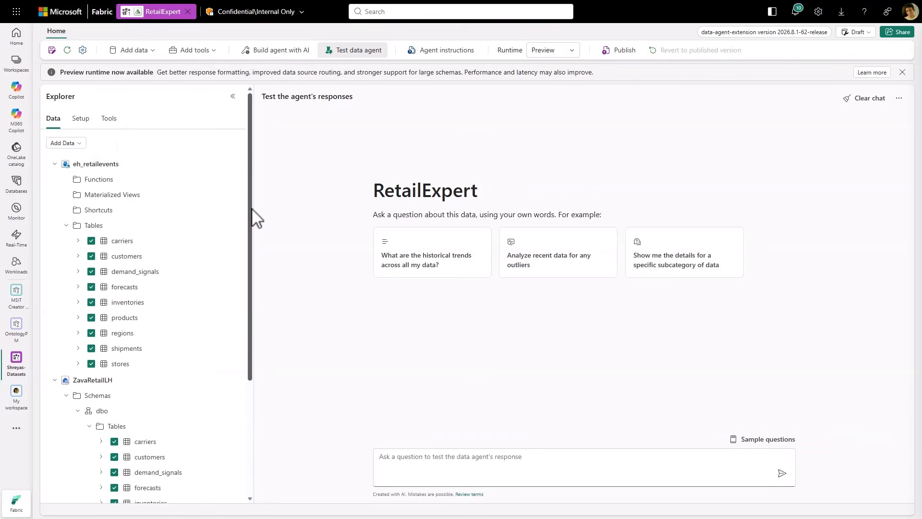
{"action": "left_click", "coordinate": [81, 120]}
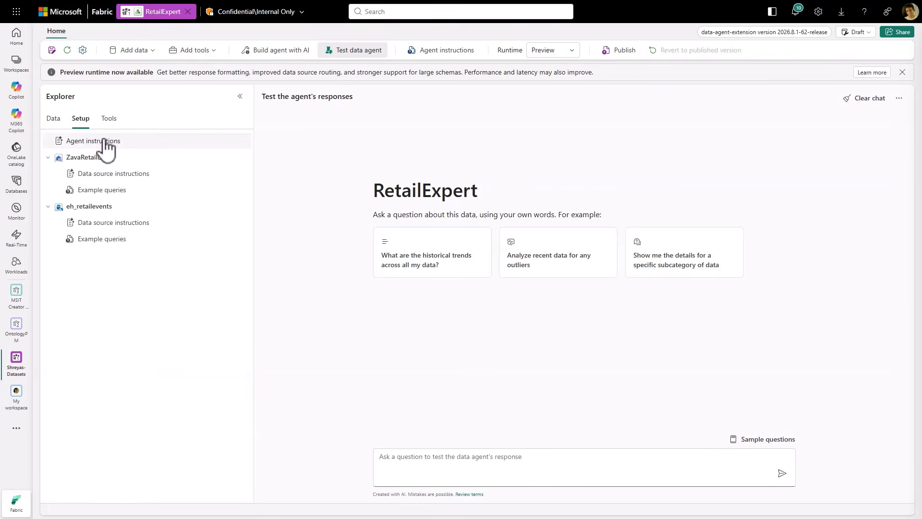
{"action": "left_click", "coordinate": [106, 141]}
{"action": "left_click", "coordinate": [125, 176]}
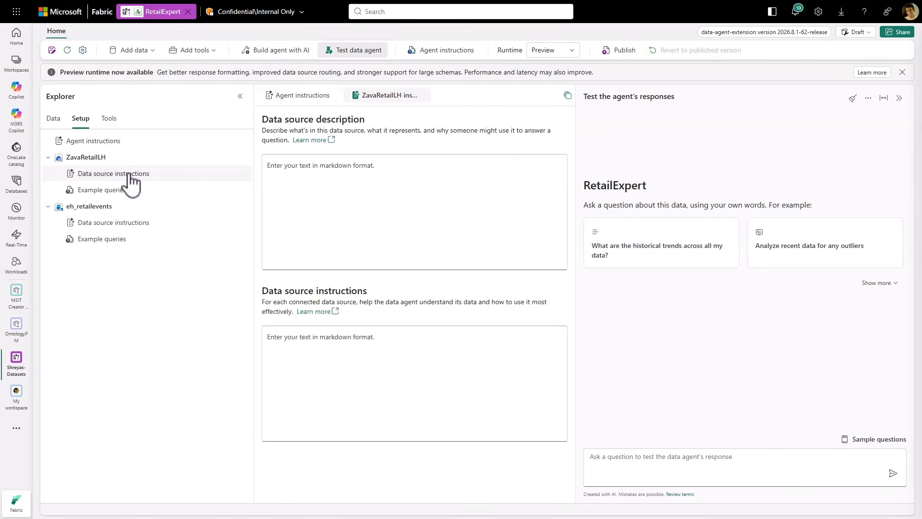
{"action": "left_click", "coordinate": [128, 191]}
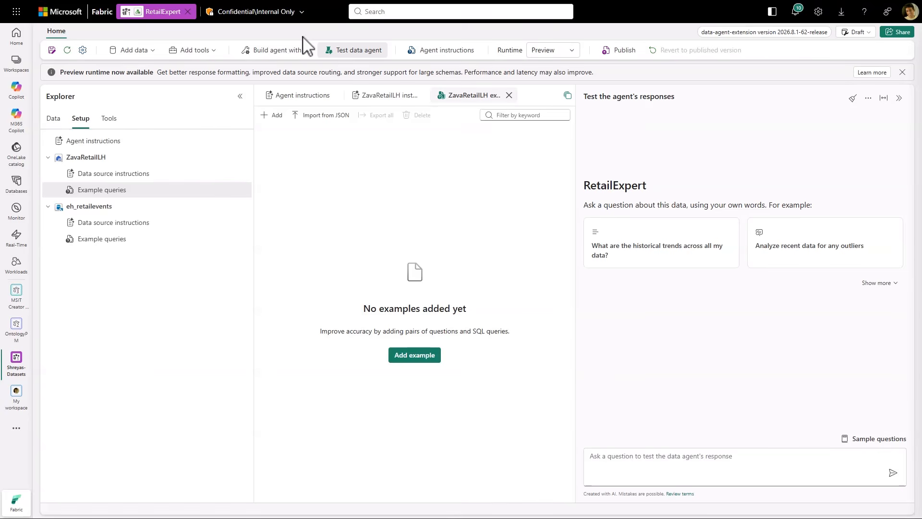
{"action": "left_click", "coordinate": [336, 95]}
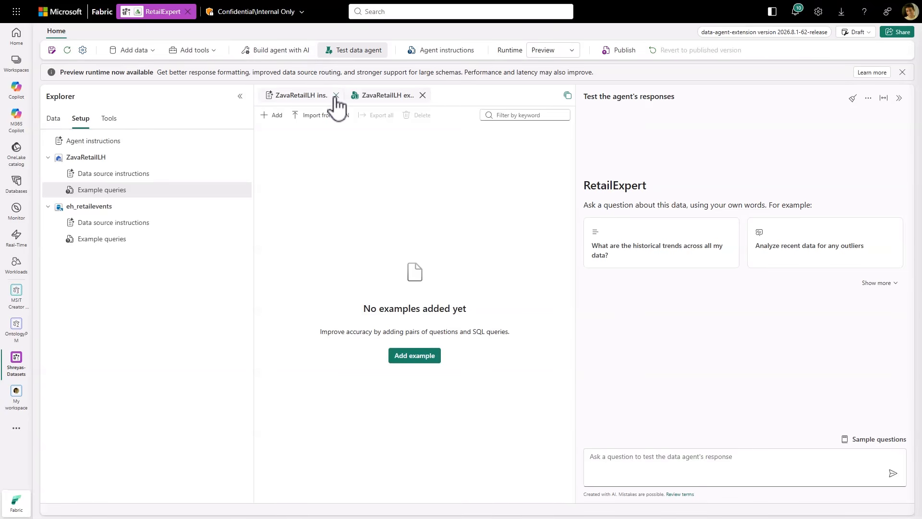
{"action": "left_click", "coordinate": [336, 95]}
{"action": "left_click", "coordinate": [338, 95]}
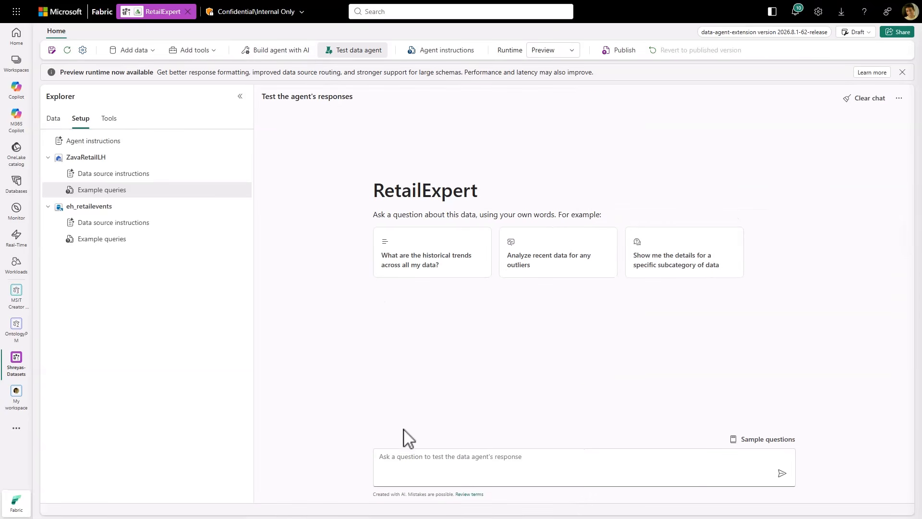
Step: Ask the test agent for a tracked shipment's carrier name, service level, and maximum delay minutes, humidity and temperature in transit, and read its reply
{"action": "left_click", "coordinate": [403, 452]}
{"action": "key", "text": "ctrl+v"}
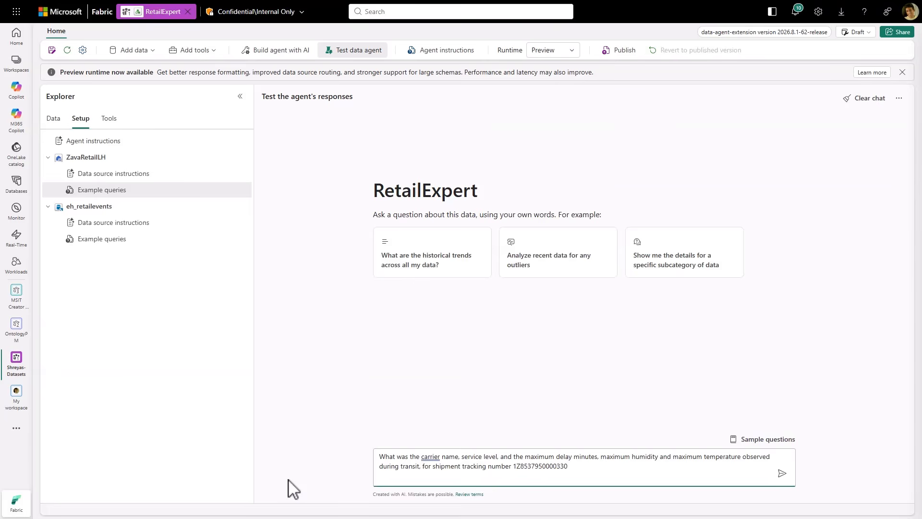
{"action": "key", "text": "Return"}
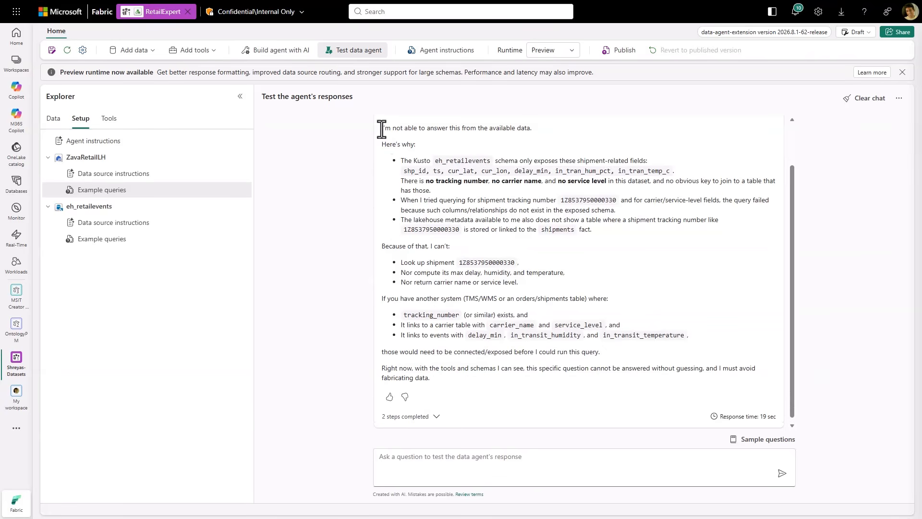
{"action": "left_click_drag", "start_coordinate": [381, 129], "coordinate": [540, 157]}
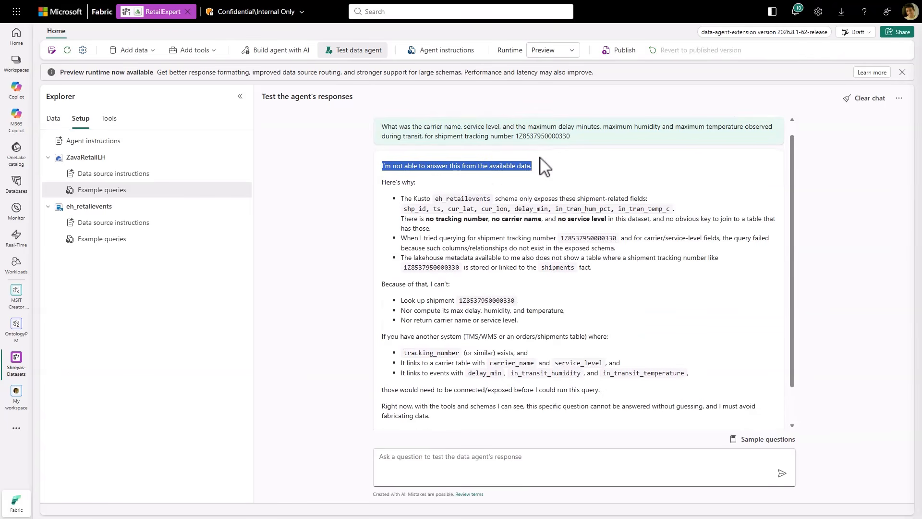
{"action": "scroll", "coordinate": [793, 256], "scroll_direction": "down", "scroll_amount": 1}
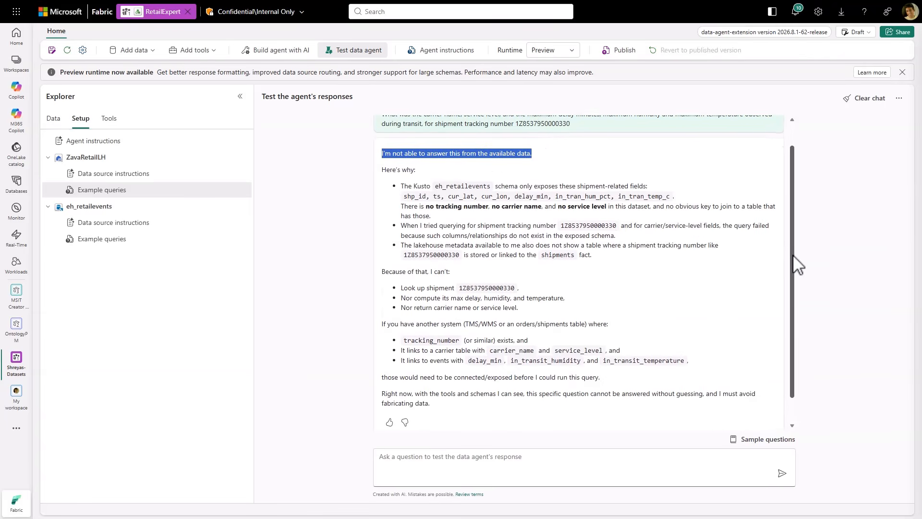
{"action": "left_click_drag", "start_coordinate": [793, 256], "coordinate": [794, 278]}
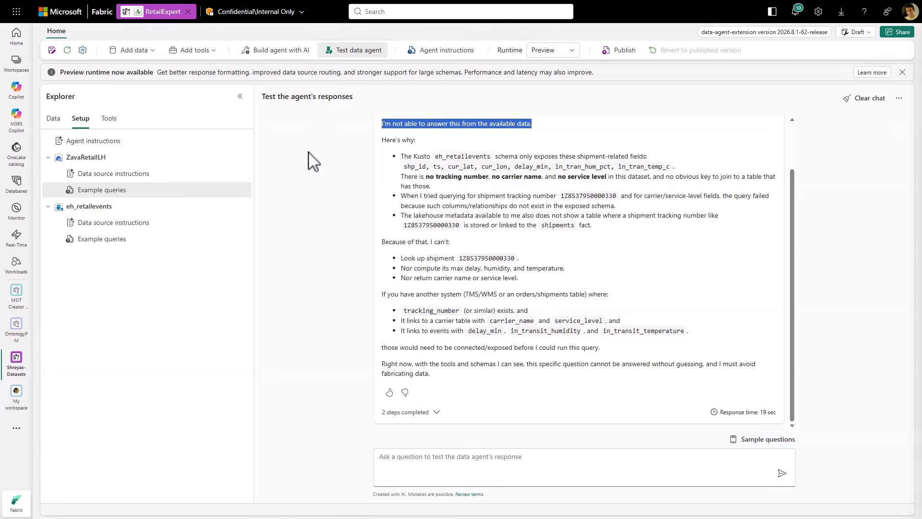
Step: Ask the AI agent builder to help answer the same question about the tracked shipment's carrier, service level and transit maximums
{"action": "left_click", "coordinate": [287, 57]}
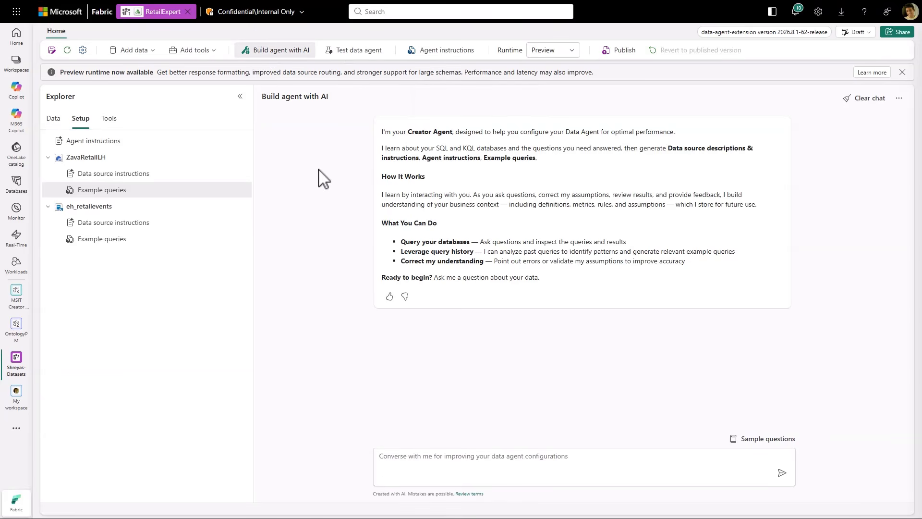
{"action": "left_click", "coordinate": [54, 119]}
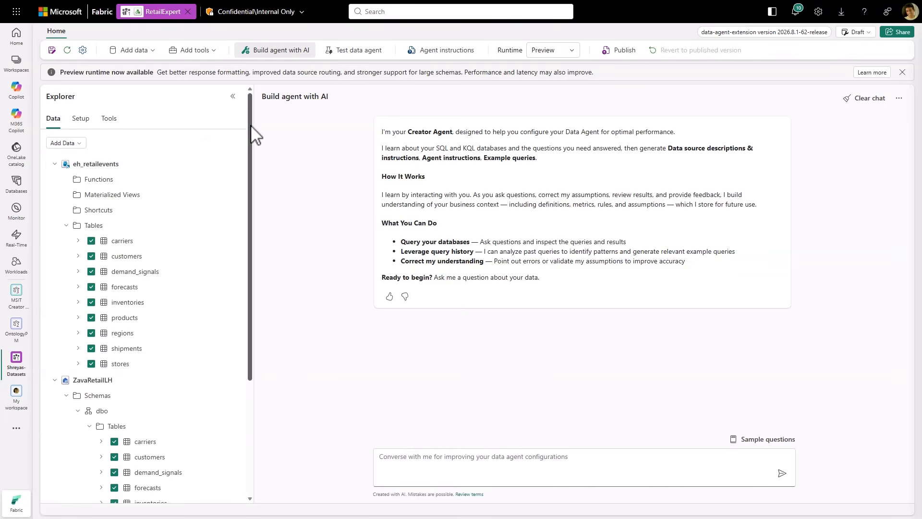
{"action": "left_click_drag", "start_coordinate": [251, 127], "coordinate": [251, 129]}
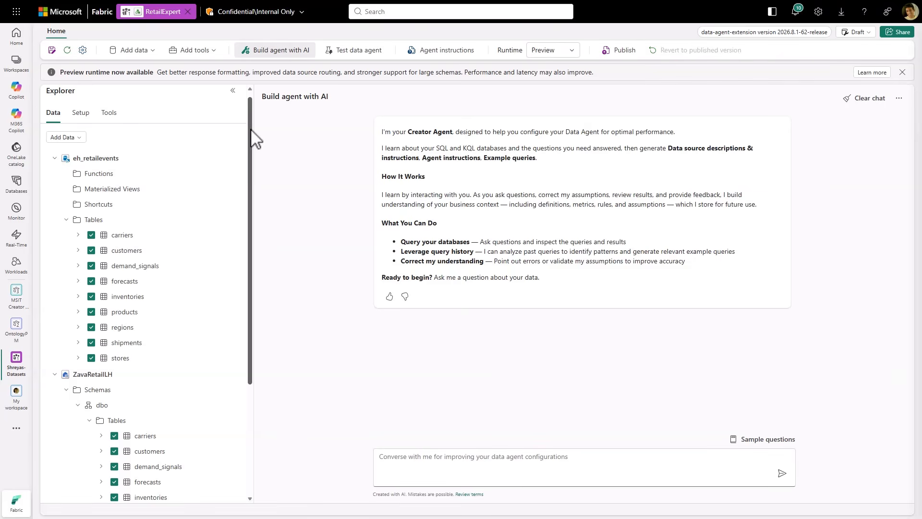
{"action": "left_click_drag", "start_coordinate": [251, 129], "coordinate": [245, 282]}
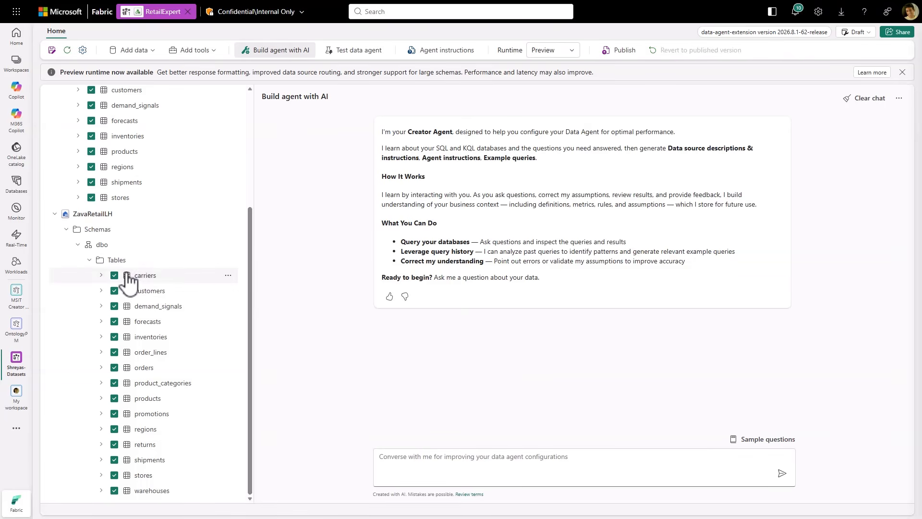
{"action": "left_click_drag", "start_coordinate": [249, 276], "coordinate": [253, 145]}
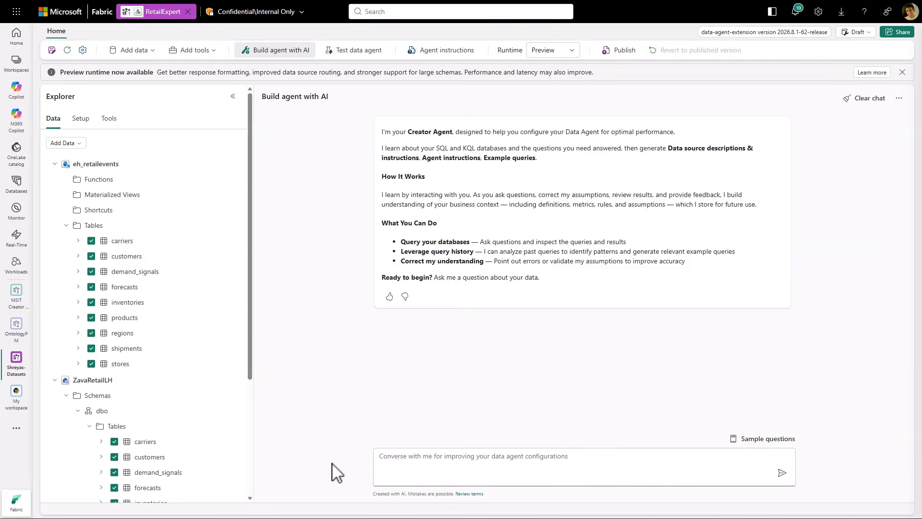
{"action": "key", "text": "ctrl+v"}
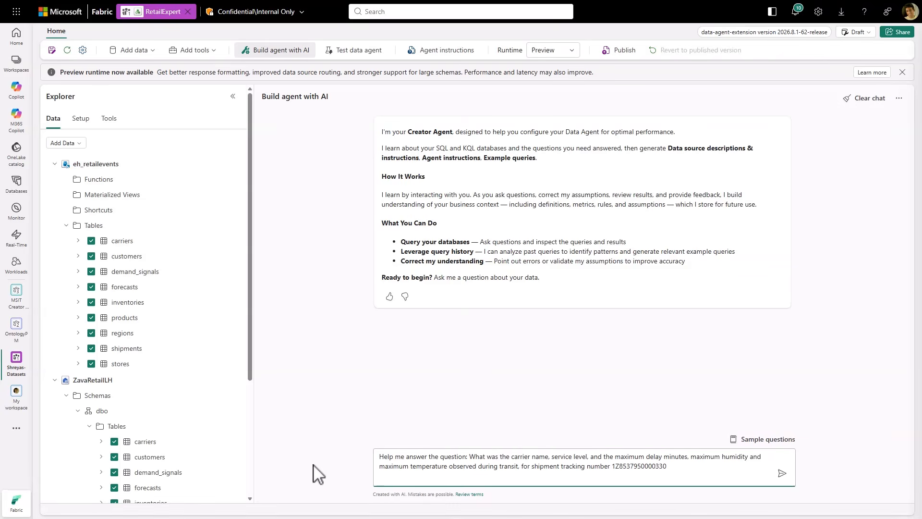
{"action": "key", "text": "Return"}
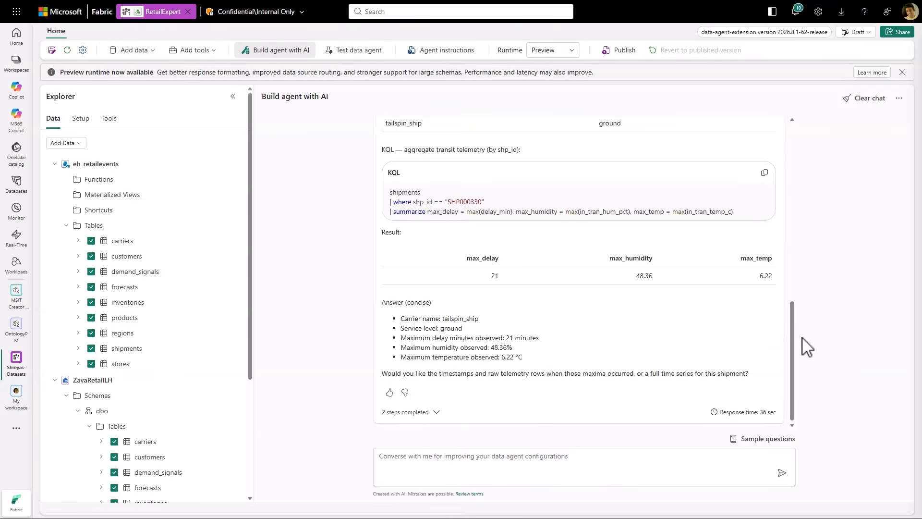
Step: Examine the assumptions, the SQL and KQL queries, and the concise answer in the builder's response
{"action": "left_click_drag", "start_coordinate": [792, 350], "coordinate": [789, 239]}
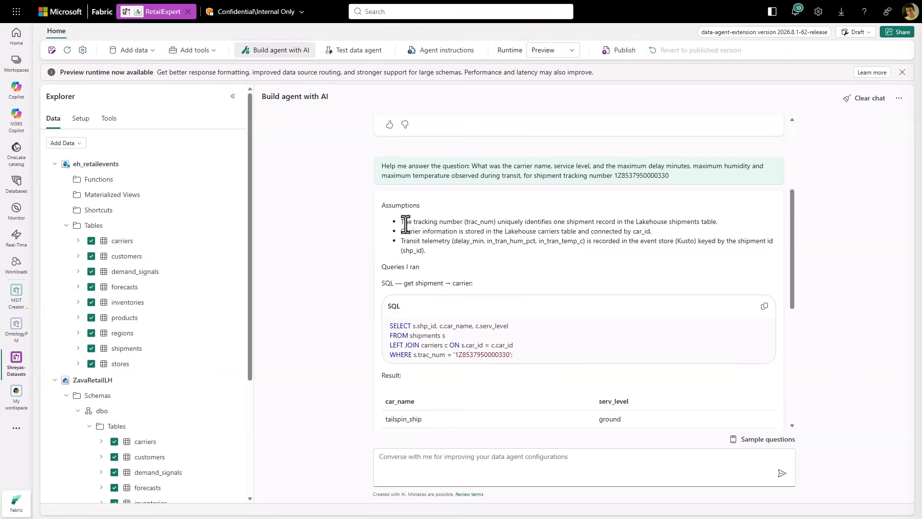
{"action": "left_click_drag", "start_coordinate": [410, 223], "coordinate": [616, 222]}
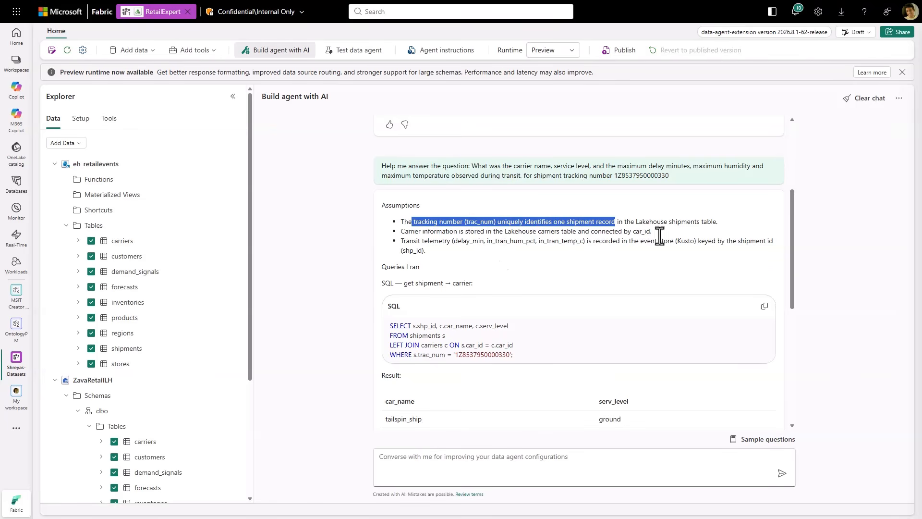
{"action": "left_click_drag", "start_coordinate": [661, 234], "coordinate": [504, 228]}
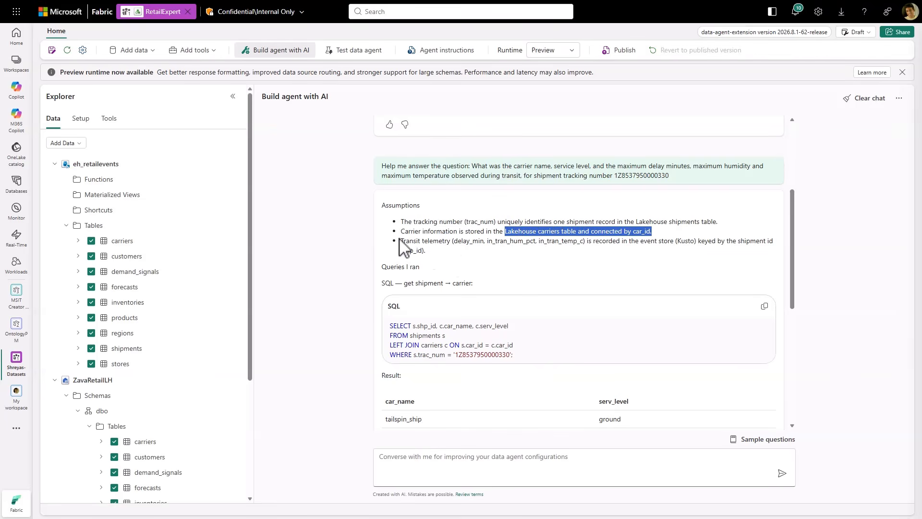
{"action": "left_click_drag", "start_coordinate": [401, 244], "coordinate": [599, 255]}
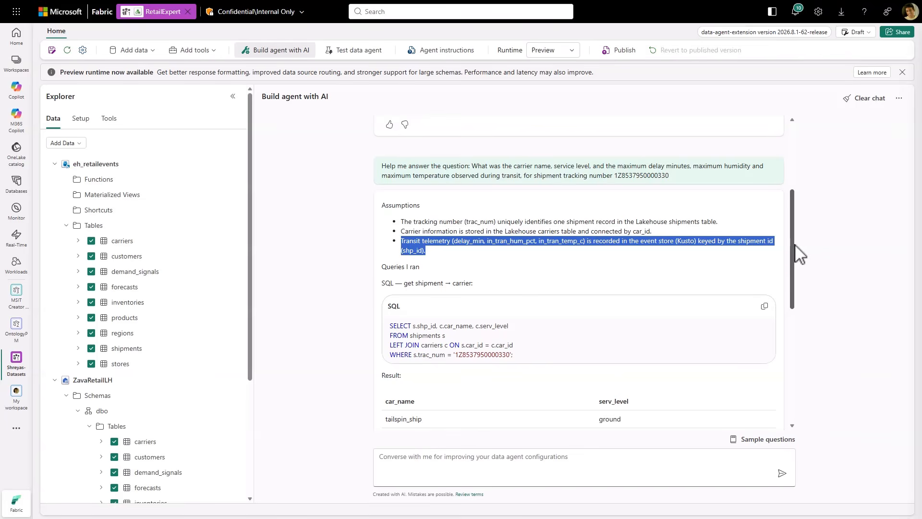
{"action": "left_click_drag", "start_coordinate": [795, 244], "coordinate": [795, 339]}
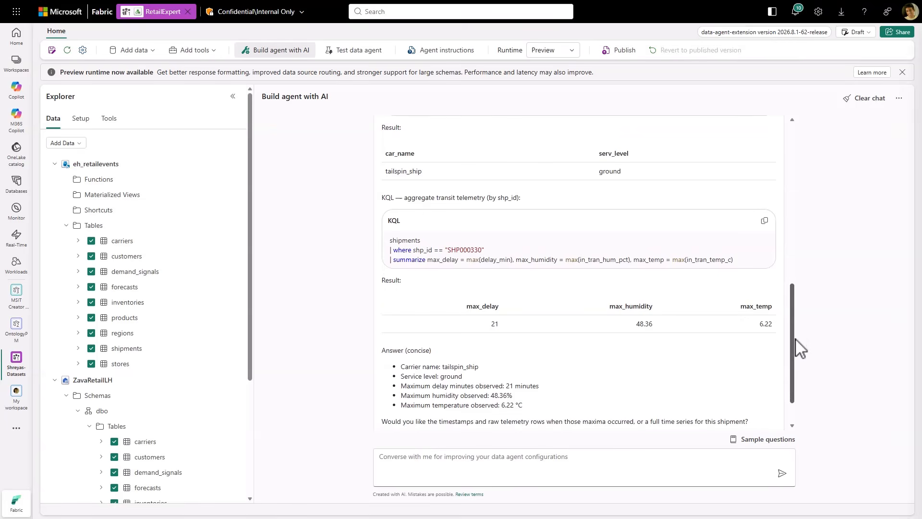
{"action": "left_click_drag", "start_coordinate": [792, 352], "coordinate": [791, 370]}
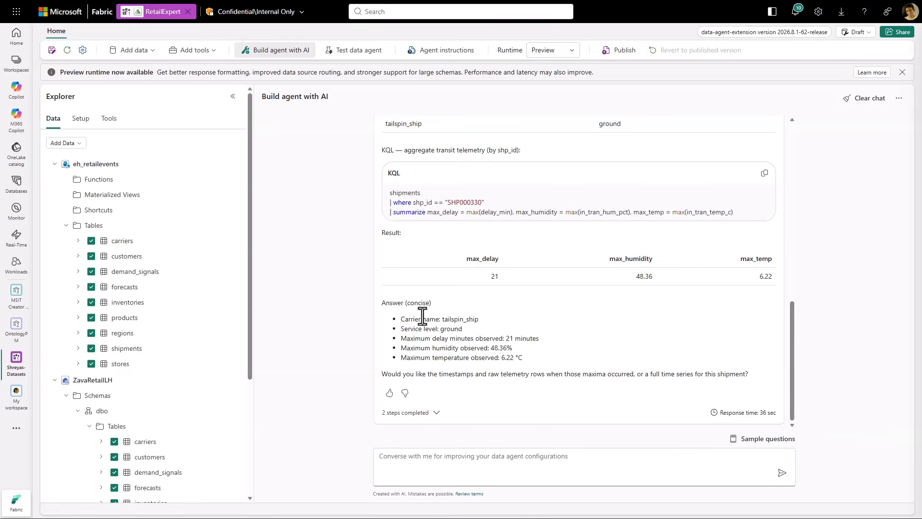
Step: Confirm to the builder that the assumption is correct and request agent instructions so the agent can answer this question consistently
{"action": "left_click", "coordinate": [452, 465]}
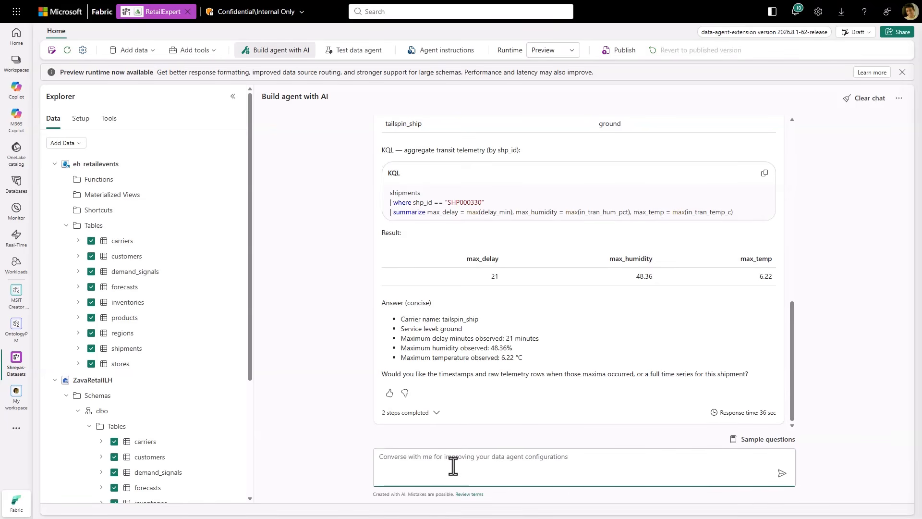
{"action": "type", "text": "The assumption is correct. Please help me write agent instructions to ensure the agent can answer this question consistently."}
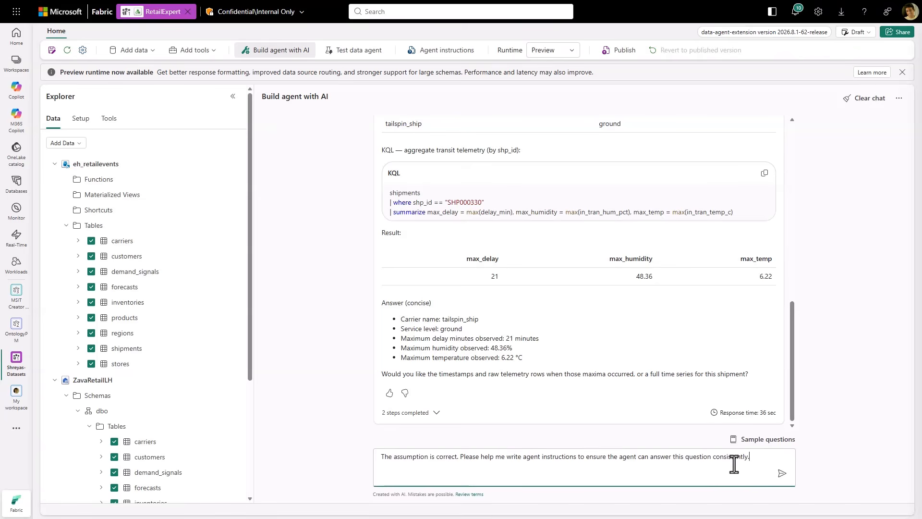
{"action": "left_click", "coordinate": [781, 475]}
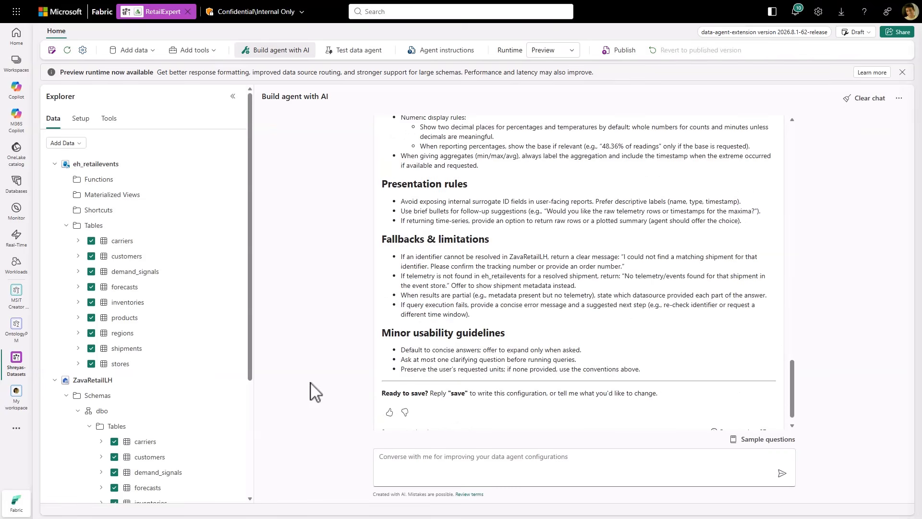
Step: Read through the drafted data agent instructions, from datasource routing and source prioritization to fallbacks and usability guidelines
{"action": "right_click", "coordinate": [792, 372]}
{"action": "key", "text": "Escape"}
{"action": "right_click", "coordinate": [791, 373]}
{"action": "key", "text": "Escape"}
{"action": "left_click_drag", "start_coordinate": [790, 393], "coordinate": [797, 307]}
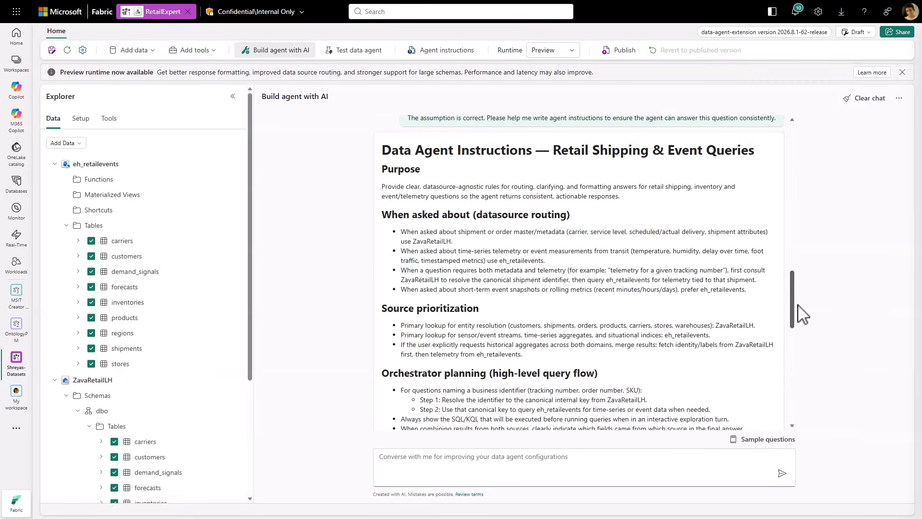
{"action": "scroll", "coordinate": [799, 313], "scroll_direction": "down", "scroll_amount": 1}
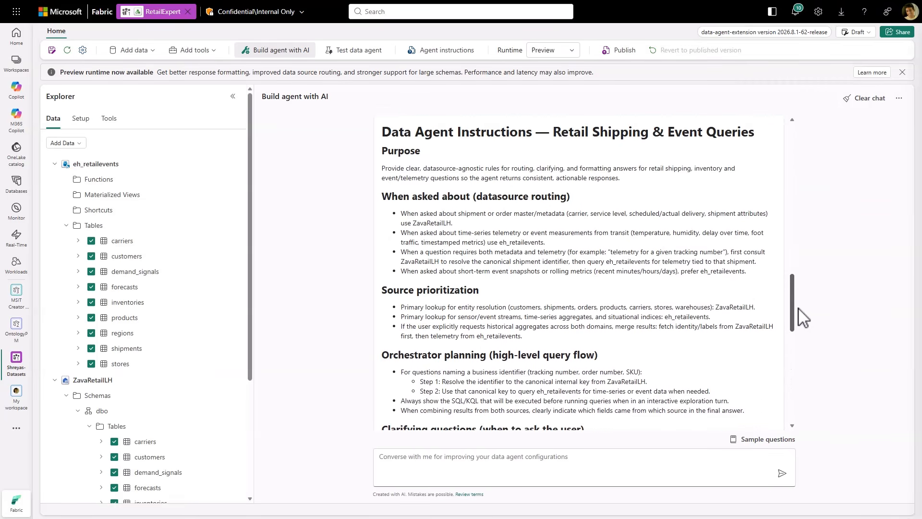
{"action": "scroll", "coordinate": [803, 317], "scroll_direction": "down", "scroll_amount": 2}
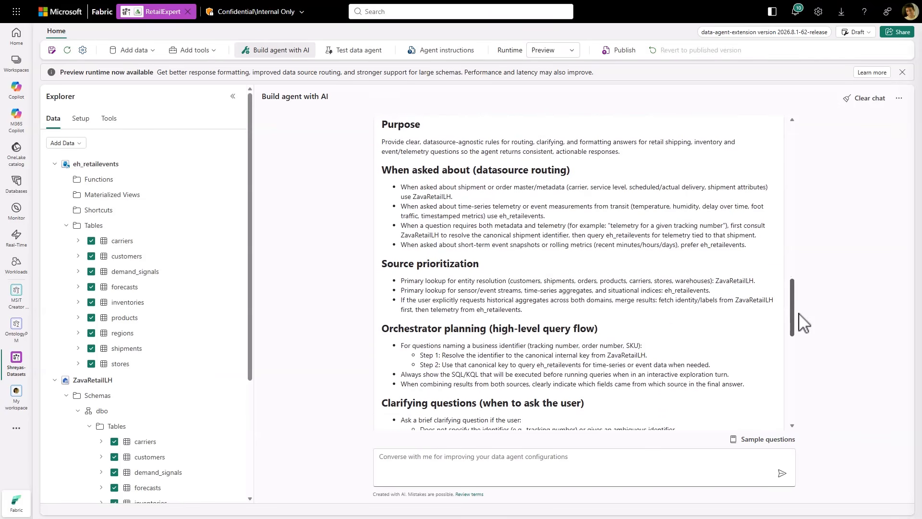
{"action": "scroll", "coordinate": [803, 323], "scroll_direction": "down", "scroll_amount": 2}
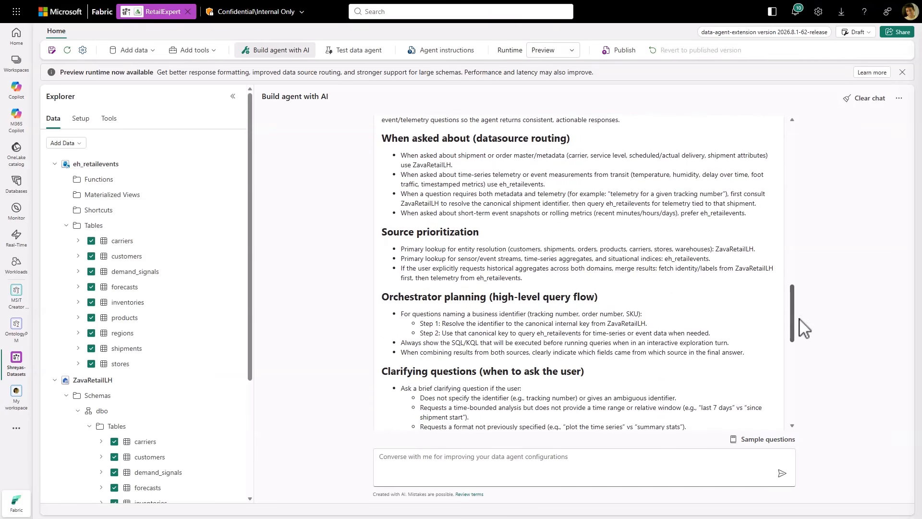
{"action": "scroll", "coordinate": [799, 318], "scroll_direction": "down", "scroll_amount": 4}
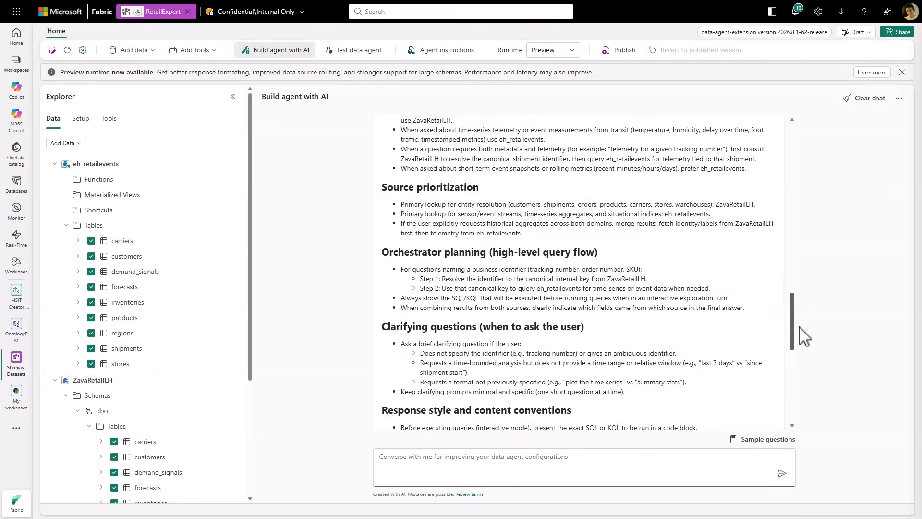
{"action": "scroll", "coordinate": [804, 341], "scroll_direction": "down", "scroll_amount": 10}
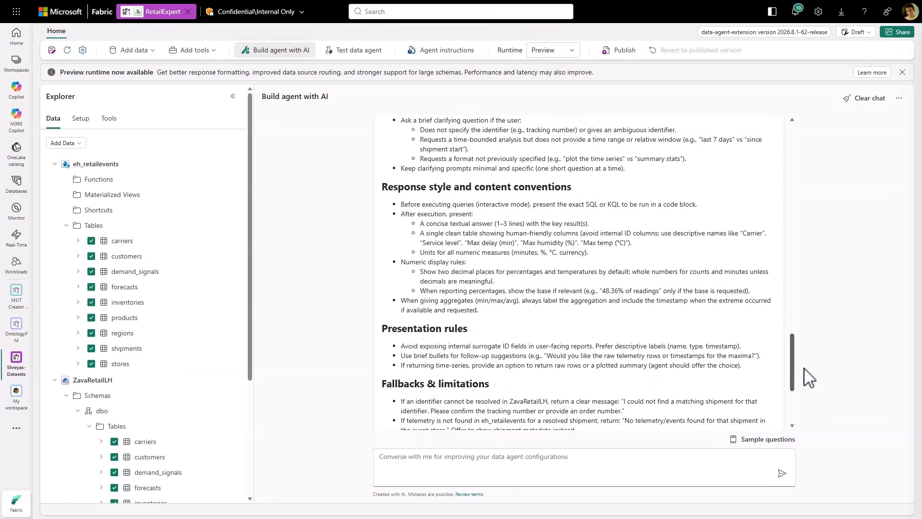
{"action": "scroll", "coordinate": [809, 384], "scroll_direction": "down", "scroll_amount": 5}
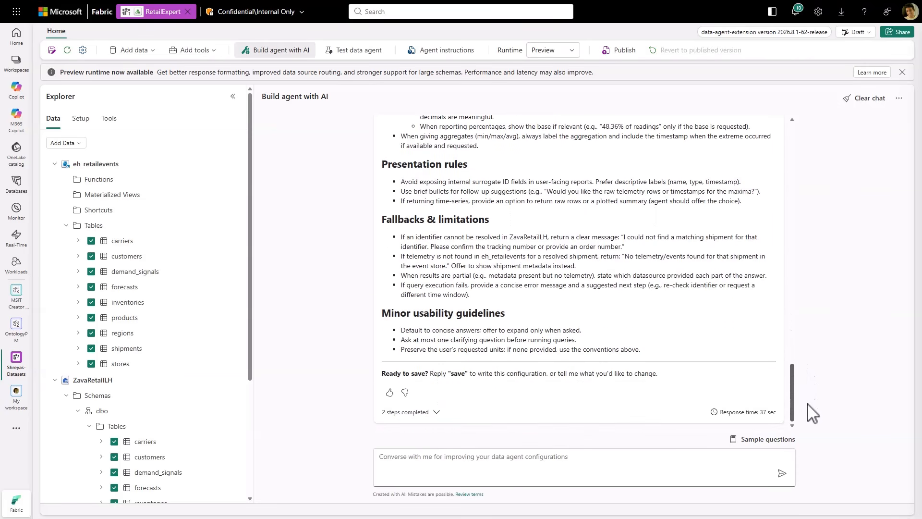
Step: Tell the AI agent builder to save the drafted data agent instructions
{"action": "left_click", "coordinate": [524, 470]}
{"action": "type", "text": "s"}
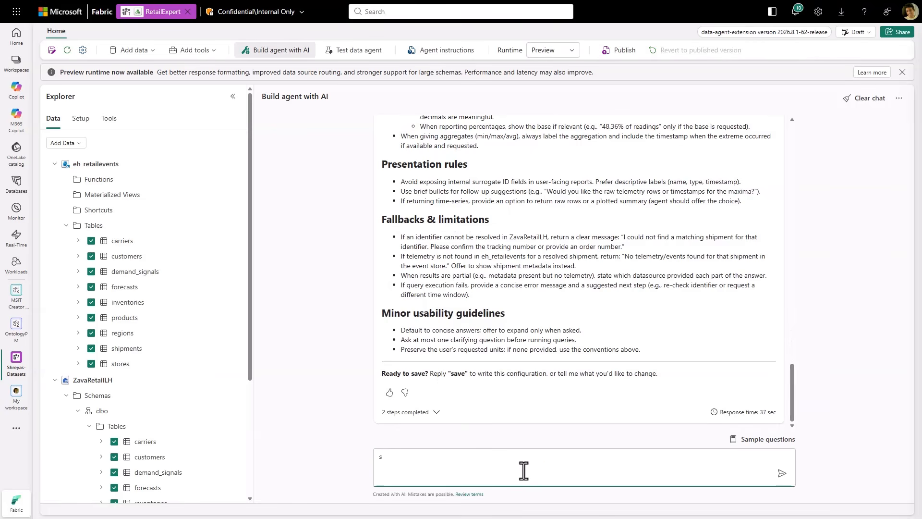
{"action": "type", "text": "ave"}
{"action": "key", "text": "Return"}
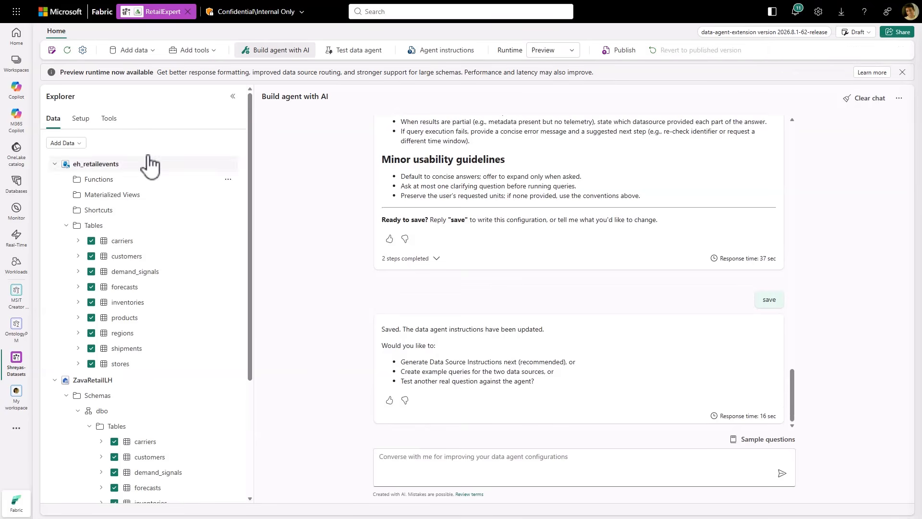
Step: Open the saved agent instructions in the agent's setup, check the purpose and datasource routing text, and close them
{"action": "left_click", "coordinate": [79, 120]}
{"action": "left_click", "coordinate": [94, 141]}
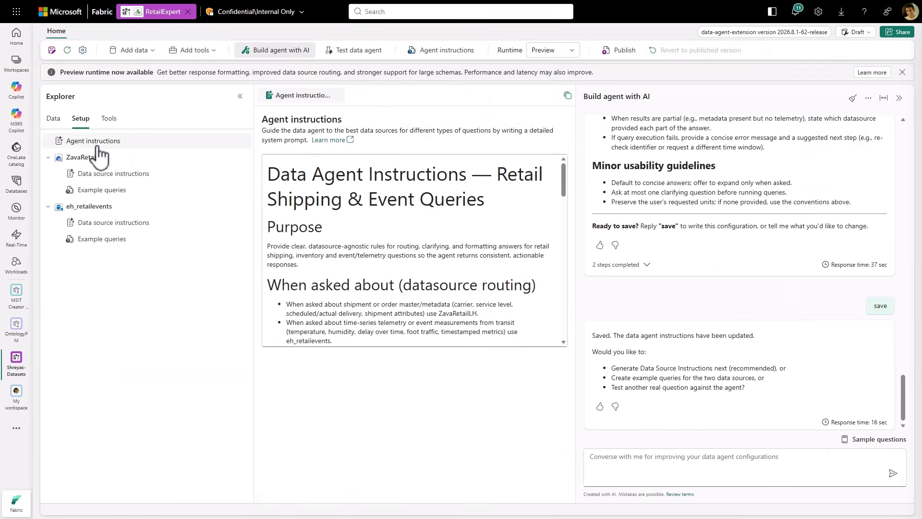
{"action": "left_click_drag", "start_coordinate": [565, 182], "coordinate": [336, 95]}
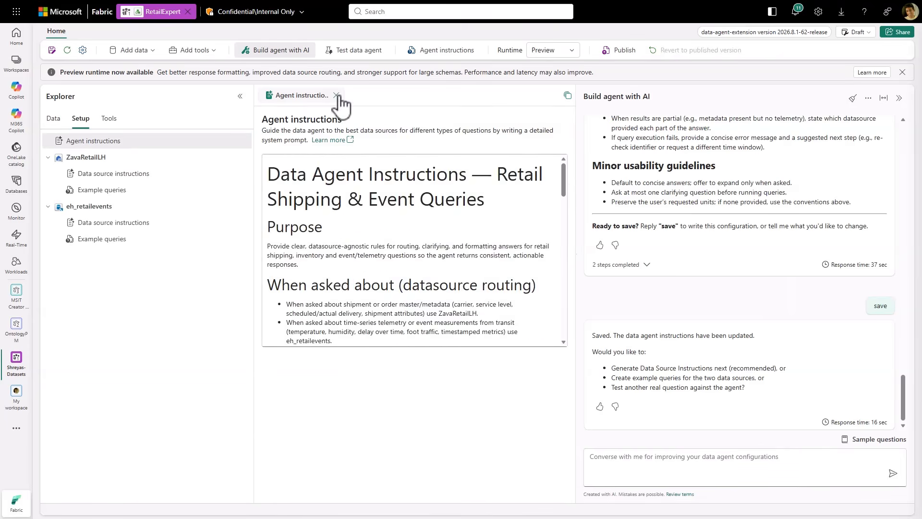
{"action": "left_click", "coordinate": [336, 95]}
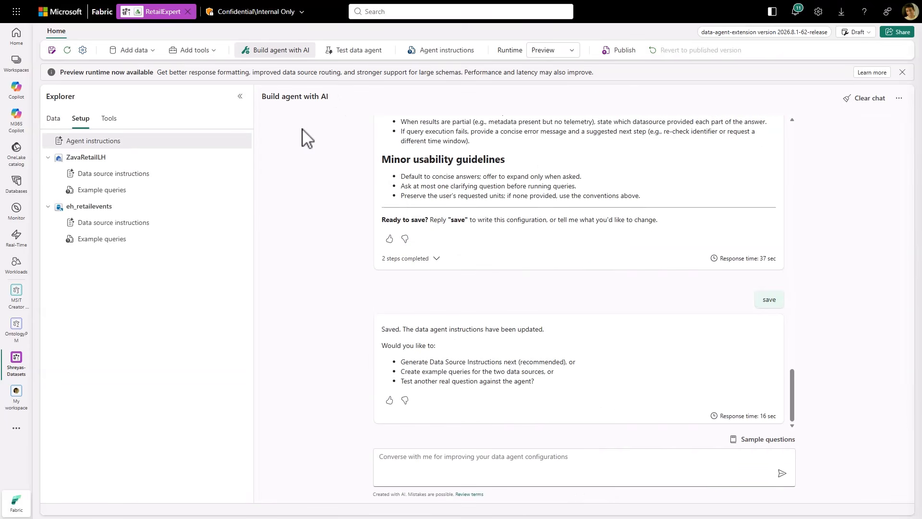
Step: Test the data agent with the tracked shipment question on carrier, service level and maximum delay, humidity and temperature, and review the answer
{"action": "left_click", "coordinate": [353, 56]}
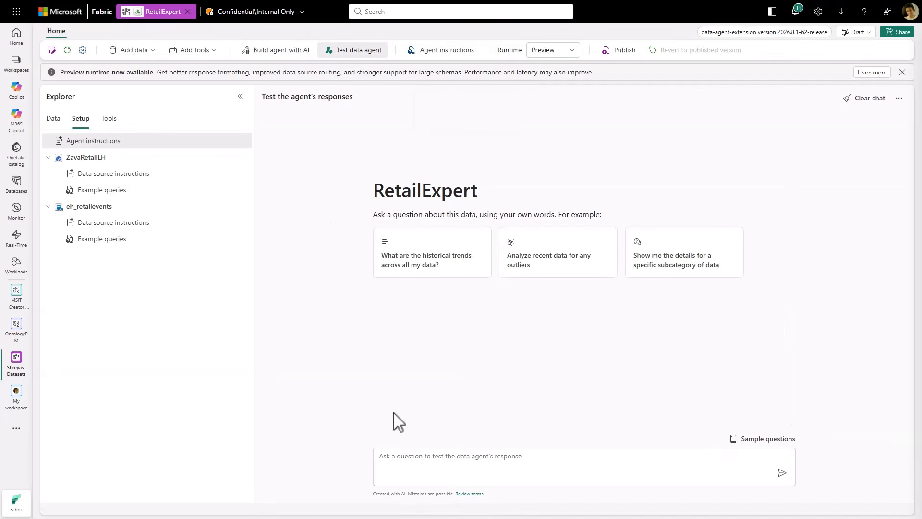
{"action": "left_click", "coordinate": [412, 456]}
{"action": "key", "text": "ctrl+v"}
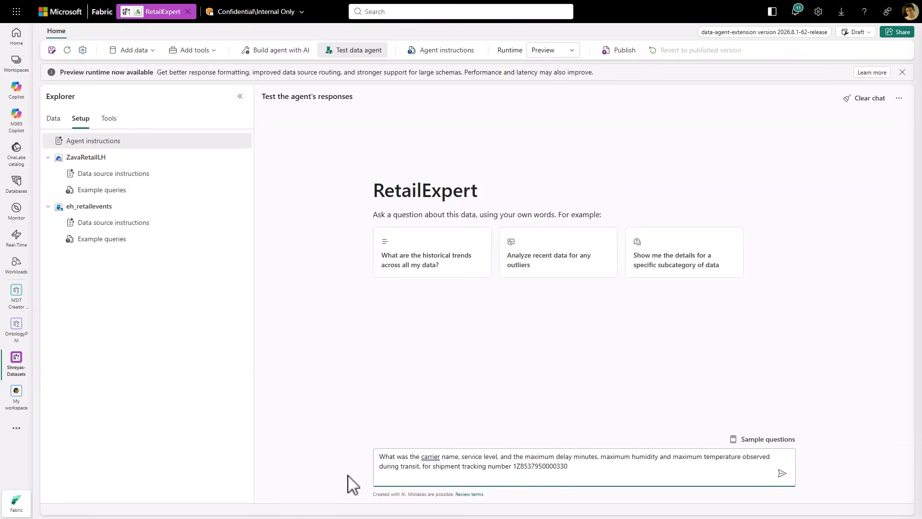
{"action": "key", "text": "Return"}
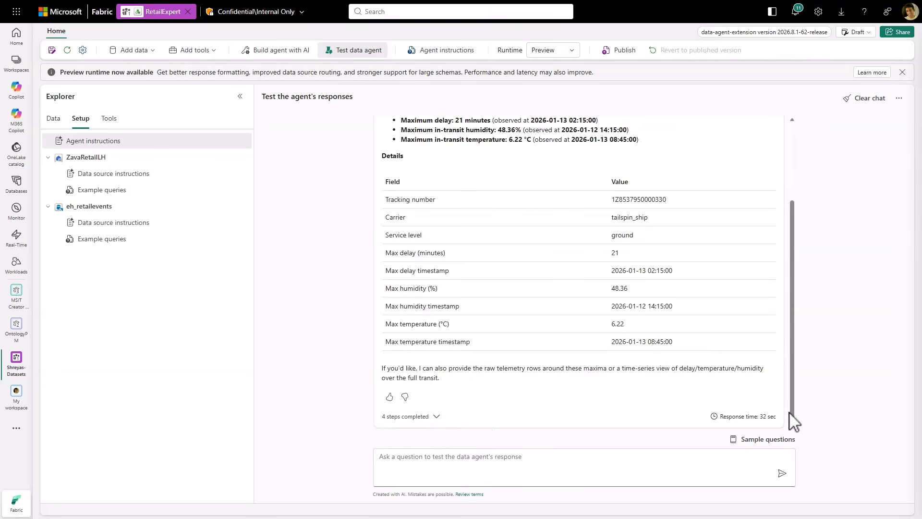
{"action": "right_click", "coordinate": [790, 329]}
{"action": "left_click", "coordinate": [796, 338]}
{"action": "left_click_drag", "start_coordinate": [794, 349], "coordinate": [806, 369]}
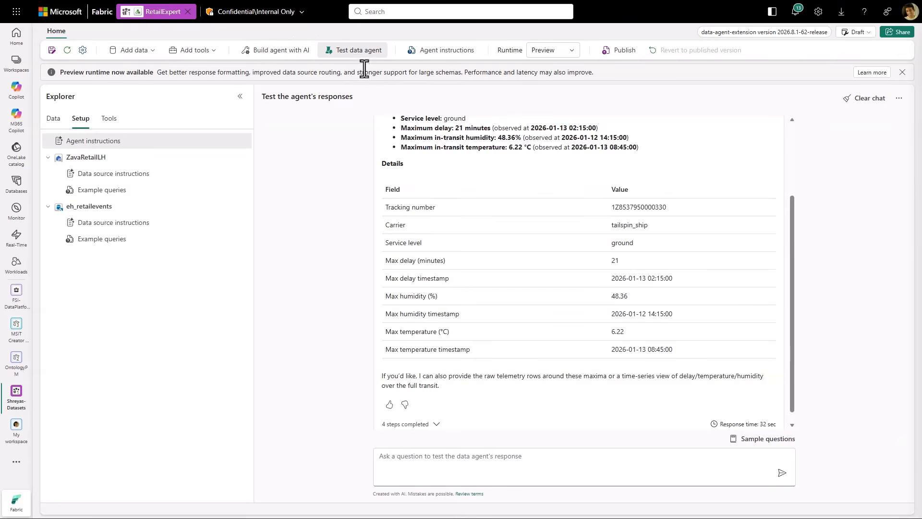
Step: Ask the AI agent builder to suggest some example queries from ZavaRetailLH based on query insights
{"action": "left_click", "coordinate": [279, 52]}
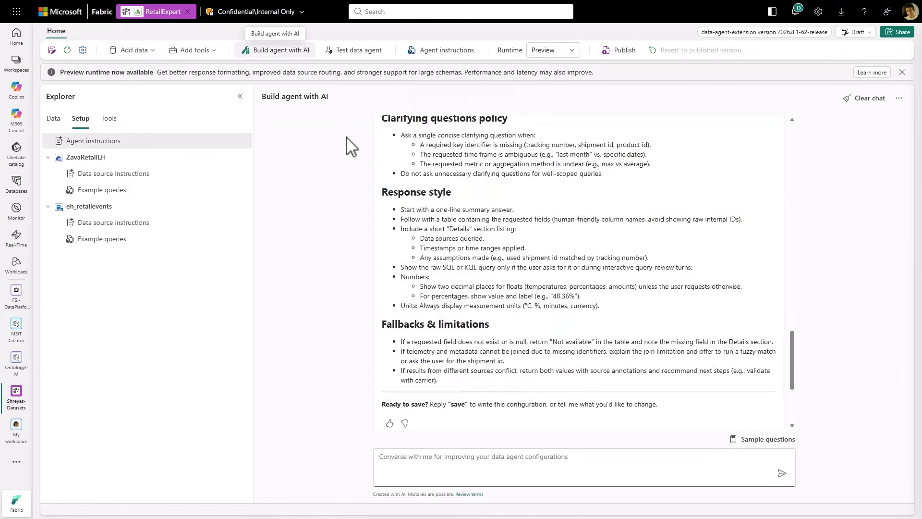
{"action": "left_click", "coordinate": [388, 469]}
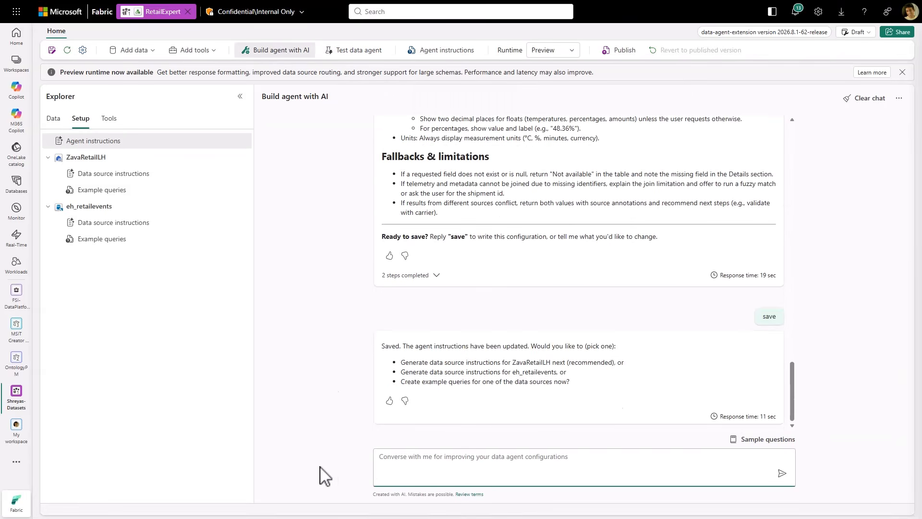
{"action": "type", "text": "Can you please suggest some example queries from ZavaRetailLH based on query insights?"}
{"action": "key", "text": "Return"}
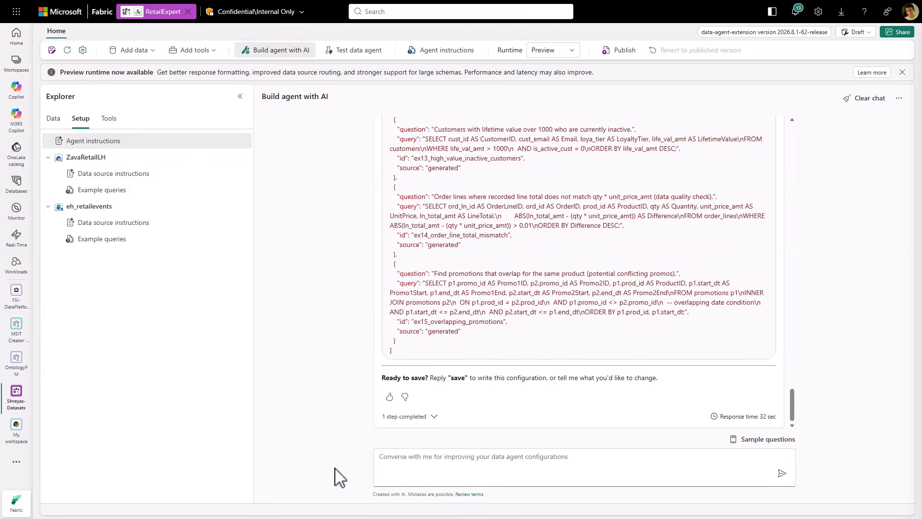
Step: Look over the suggested ZavaRetailLH example queries and tell the builder to save them
{"action": "mouse_move", "coordinate": [794, 417]}
{"action": "left_mouse_down"}
{"action": "mouse_move", "coordinate": [793, 301]}
{"action": "mouse_move", "coordinate": [793, 407]}
{"action": "left_mouse_up"}
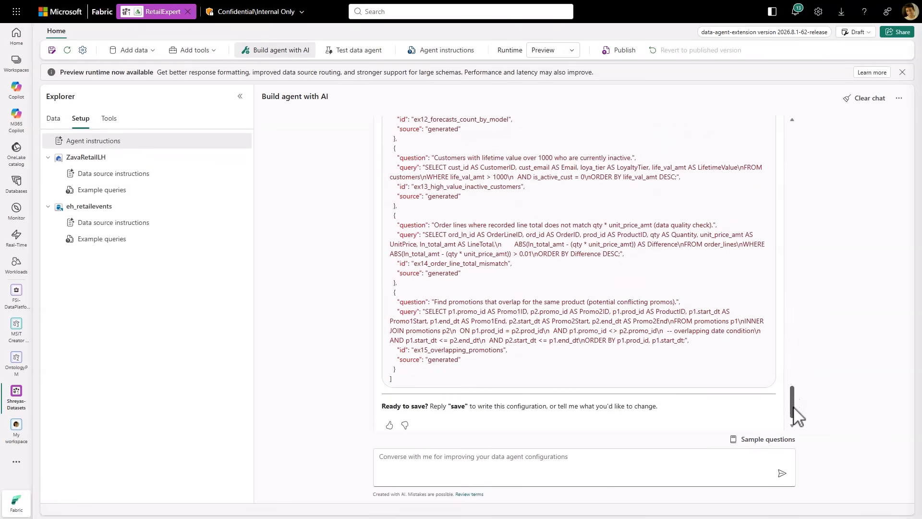
{"action": "left_click", "coordinate": [603, 469]}
{"action": "type", "text": "s"}
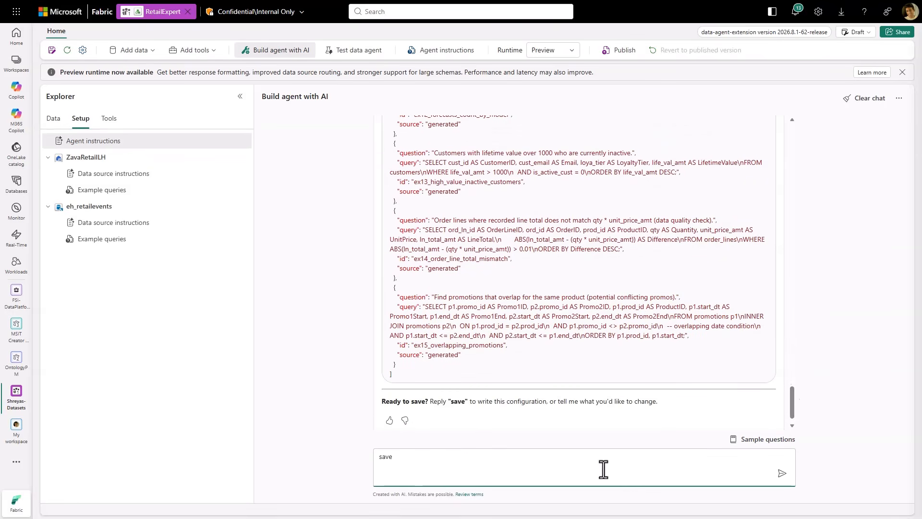
{"action": "type", "text": "ave"}
{"action": "key", "text": "Return"}
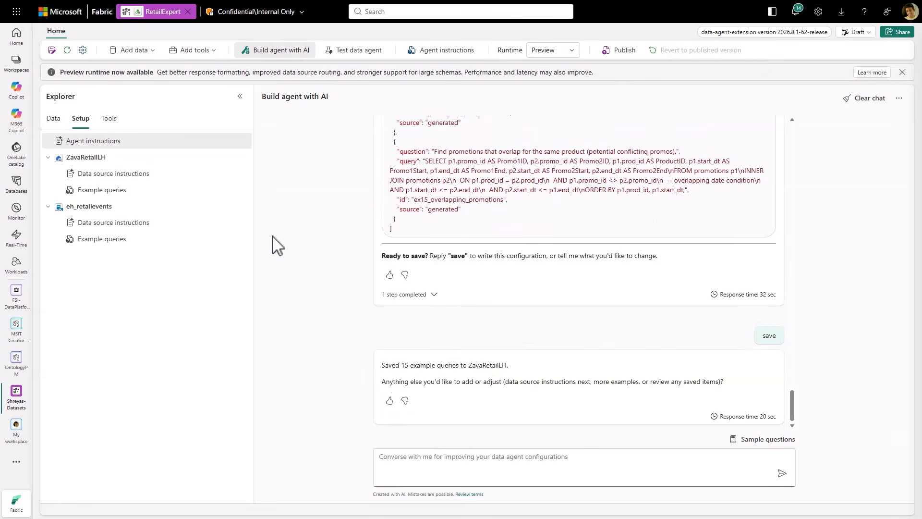
Step: Open the saved example queries for ZavaRetailLH and review their question and SQL pairs
{"action": "left_click", "coordinate": [136, 191]}
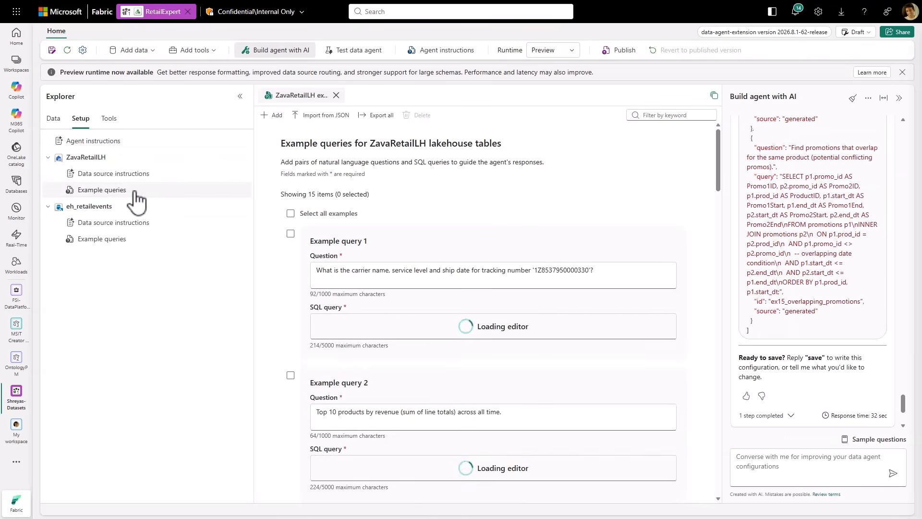
{"action": "mouse_move", "coordinate": [719, 146]}
{"action": "left_mouse_down"}
{"action": "mouse_move", "coordinate": [717, 196]}
{"action": "mouse_move", "coordinate": [717, 146]}
{"action": "left_mouse_up"}
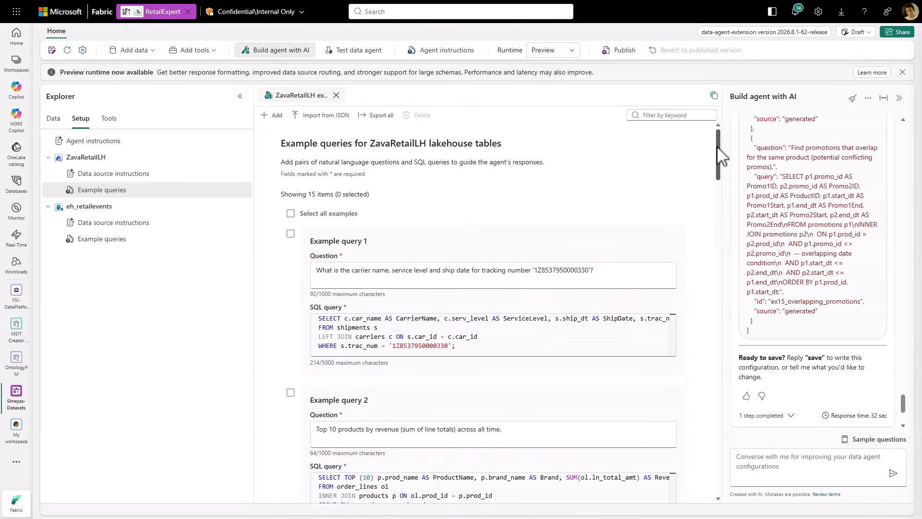